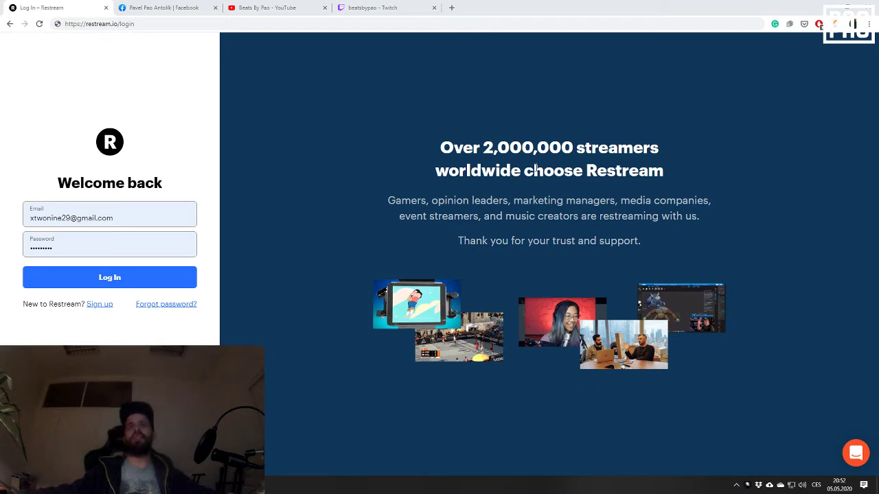
Step: Highlight the streamer headline on the Restream page, then clear the selection
left_click_drag(419, 145, 700, 168)
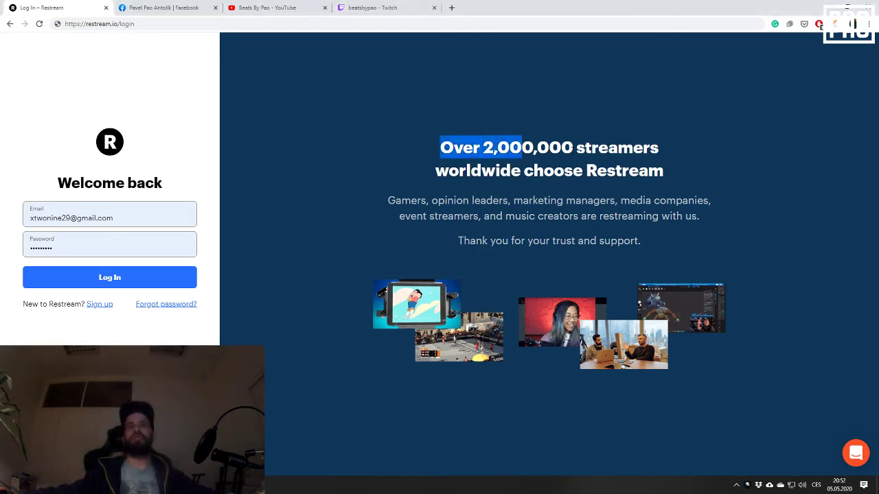
left_click(634, 158)
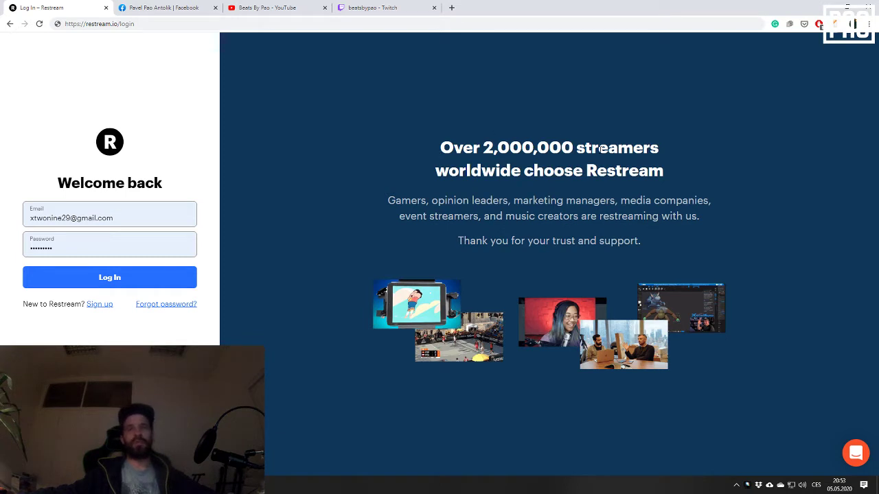
triple_click(528, 148)
left_click(561, 160)
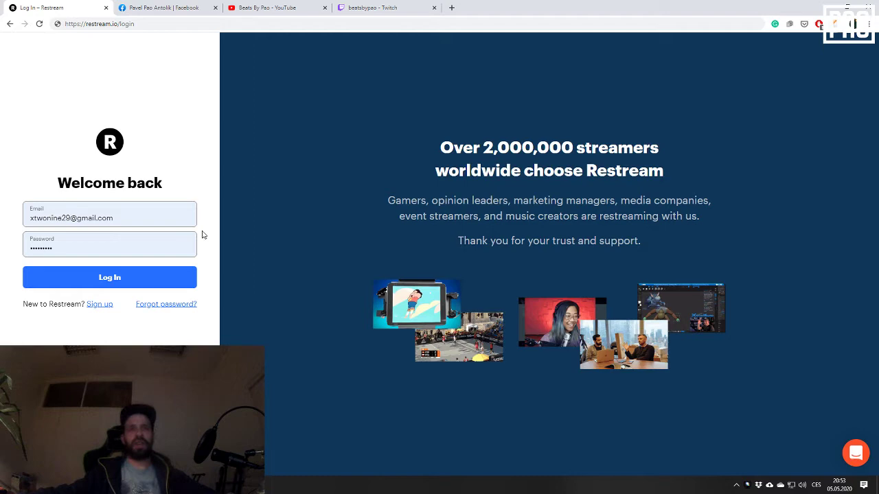
Step: Log in to Restream, passing the reCAPTCHA by selecting the traffic-light tiles and verifying
left_click(118, 275)
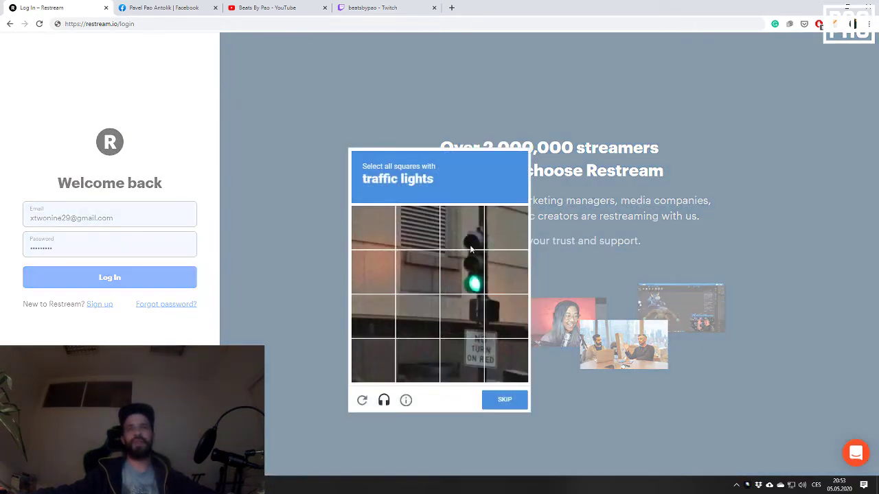
left_click(475, 278)
left_click(471, 239)
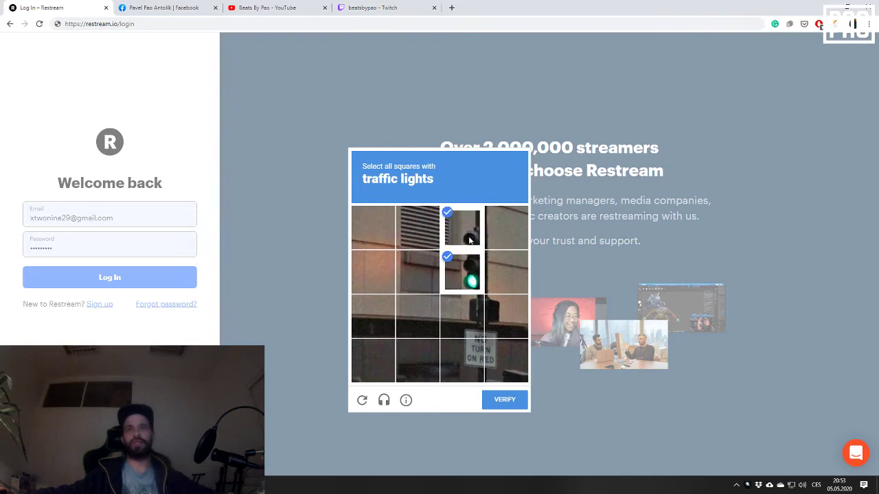
left_click(505, 399)
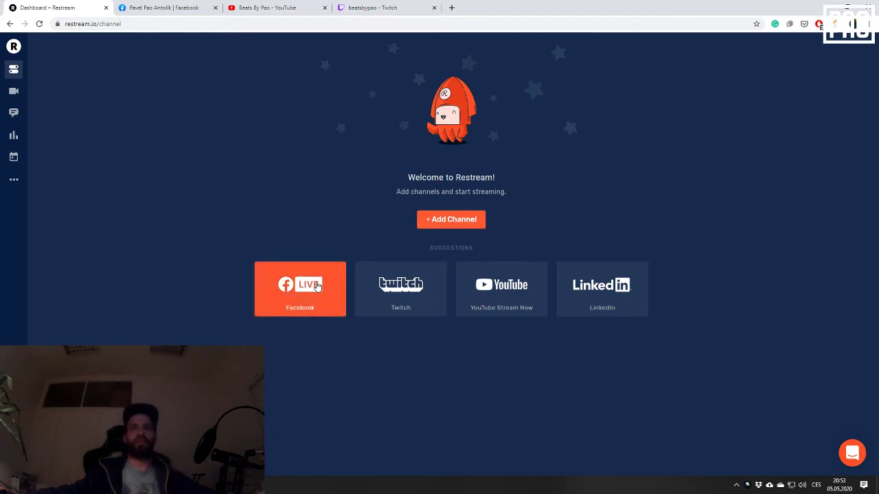
Step: Add Facebook Live as a new channel and connect the Facebook account
left_click(443, 220)
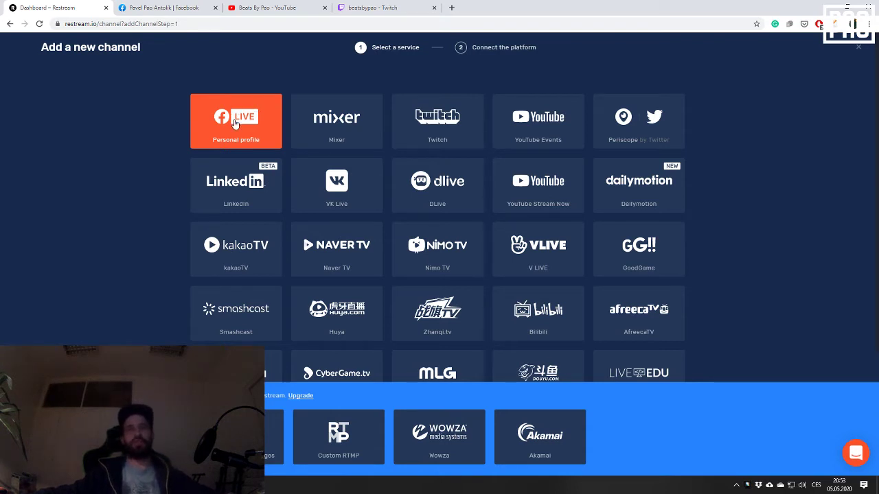
left_click(234, 121)
left_click(310, 125)
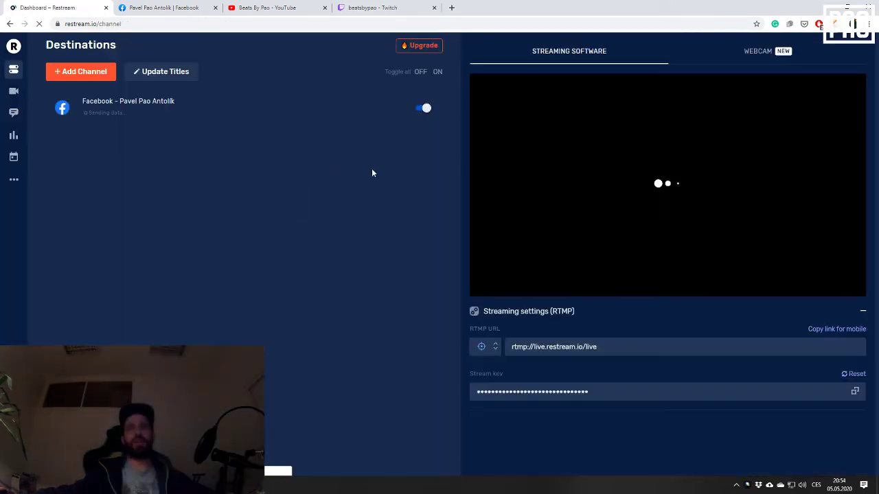
Step: In Facebook channel settings, try Public page: Pao, revert to Personal profile, and save
left_click(128, 102)
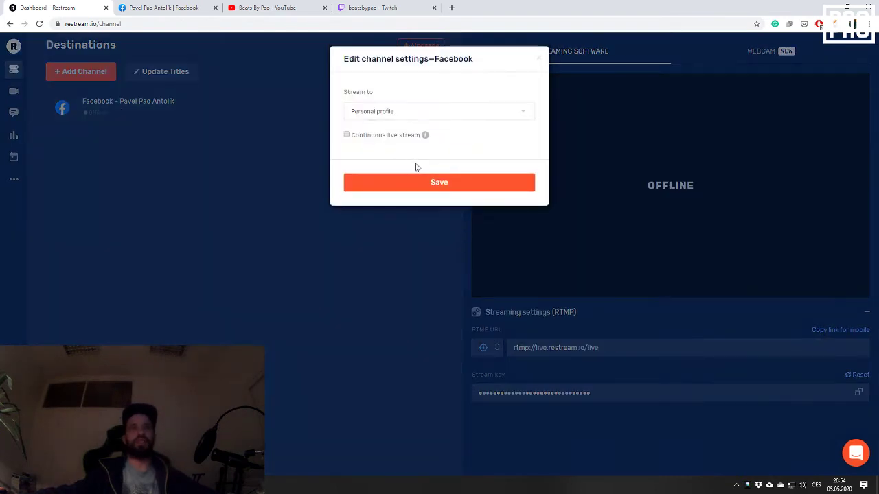
left_click(390, 117)
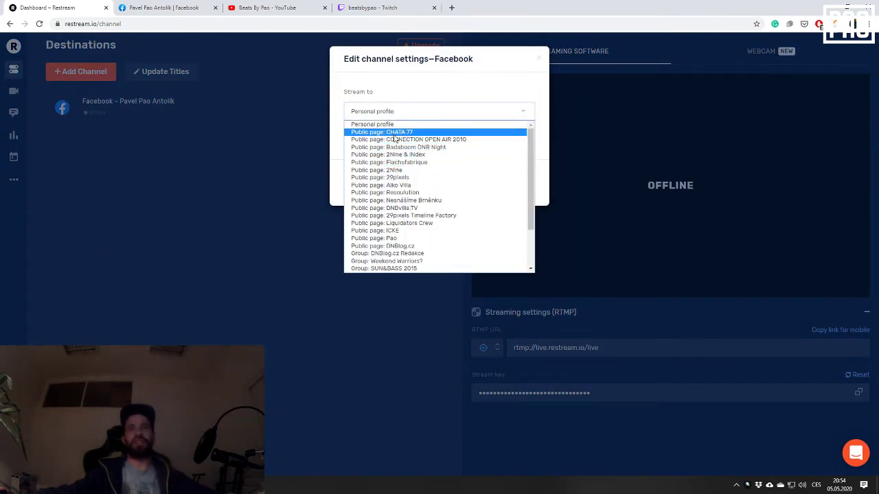
scroll(399, 144, "down", 2)
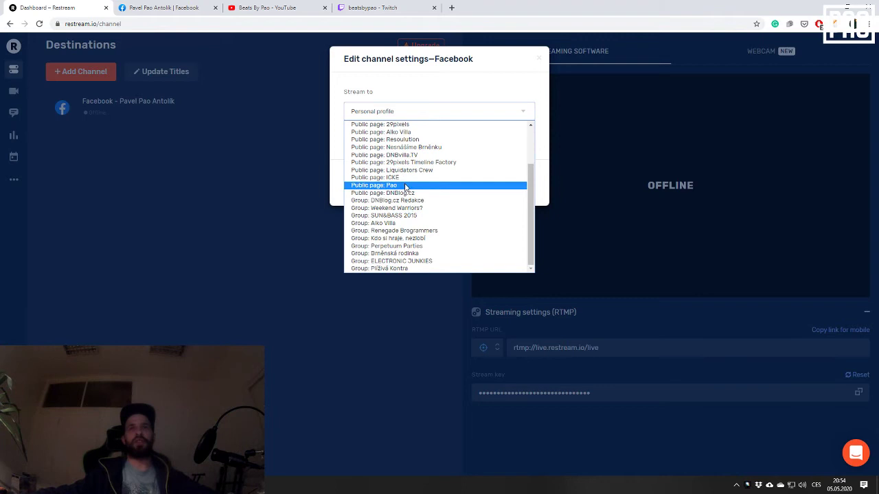
left_click(405, 185)
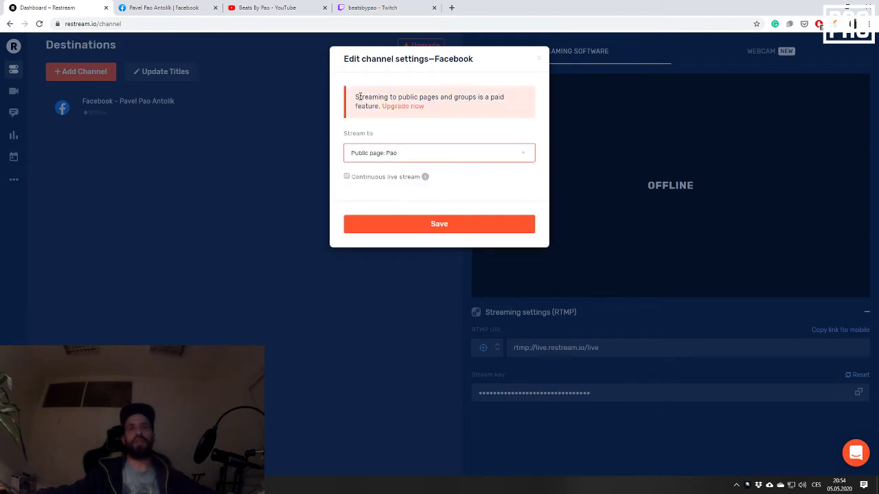
left_click_drag(352, 98, 455, 109)
left_click(431, 108)
left_click(398, 152)
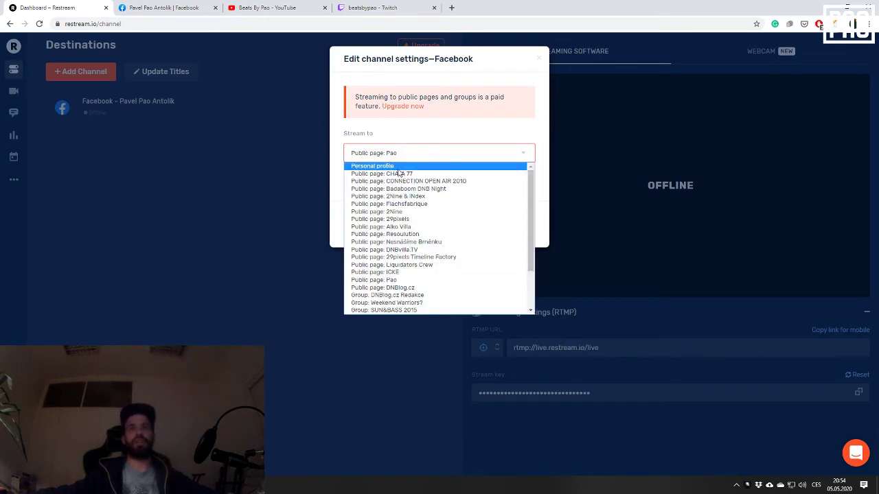
left_click(402, 167)
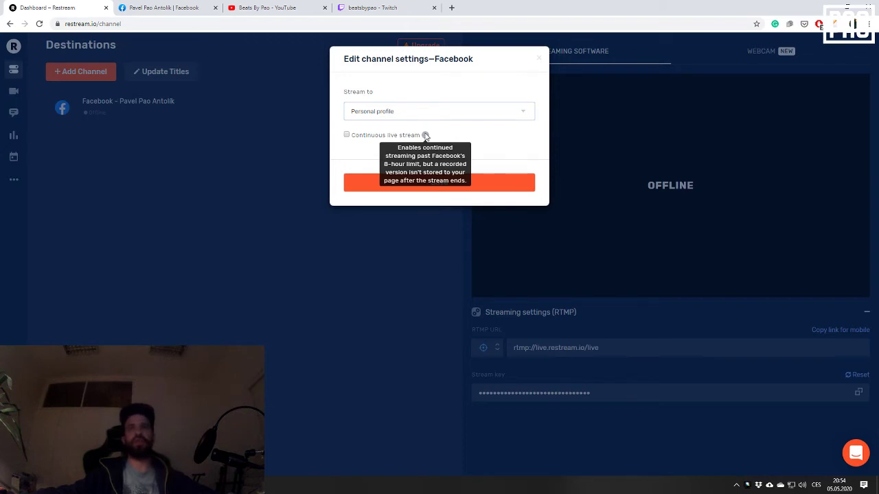
left_click(247, 159)
Step: Add YouTube Stream Now instead of YouTube Events and connect it via the Google account
left_click(66, 74)
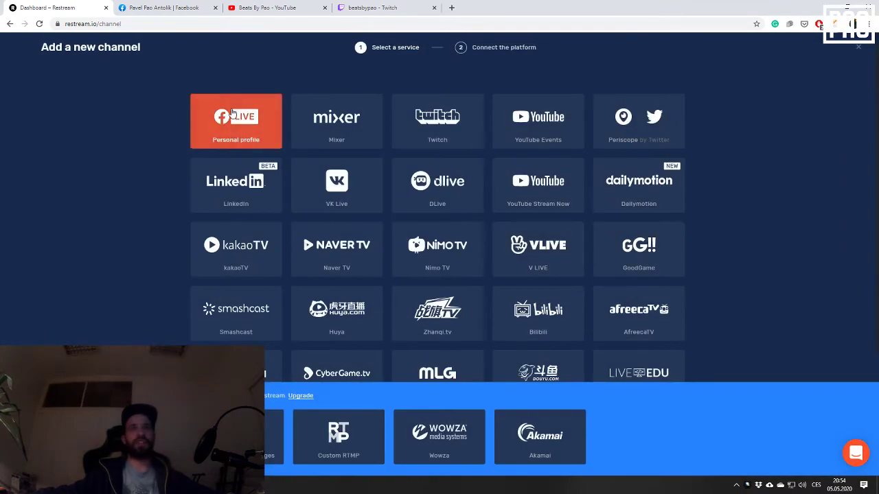
left_click(538, 118)
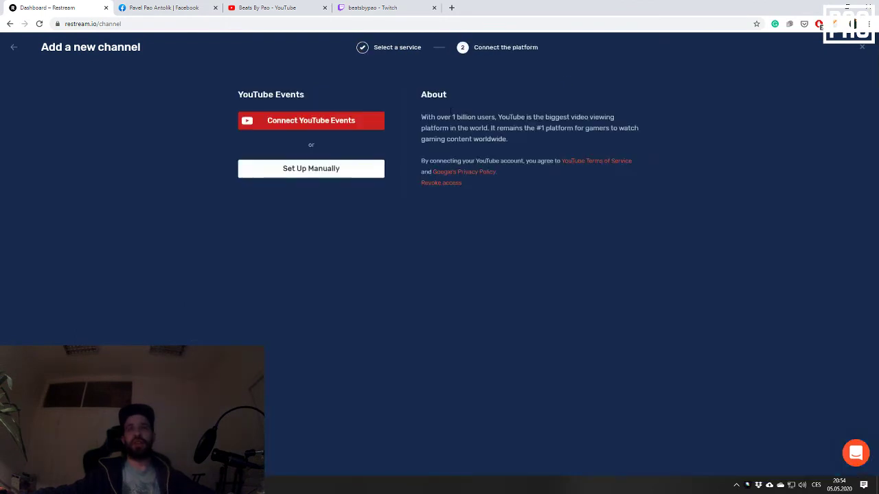
left_click(15, 48)
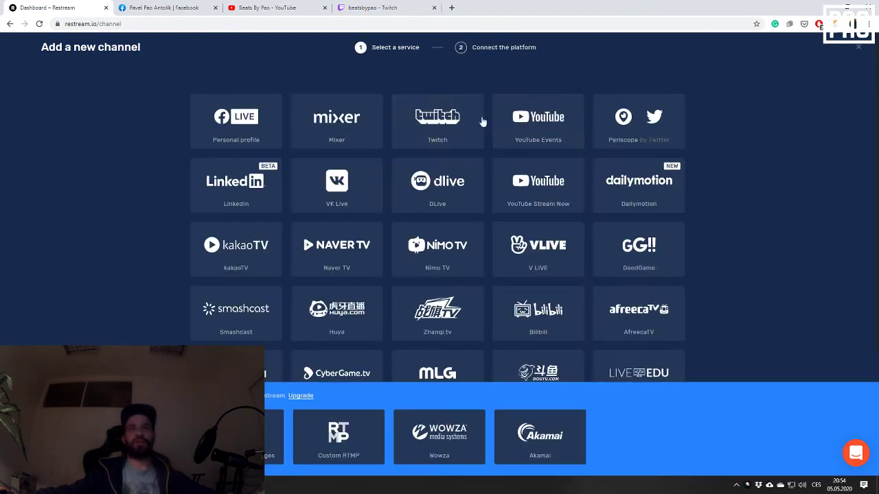
left_click(547, 187)
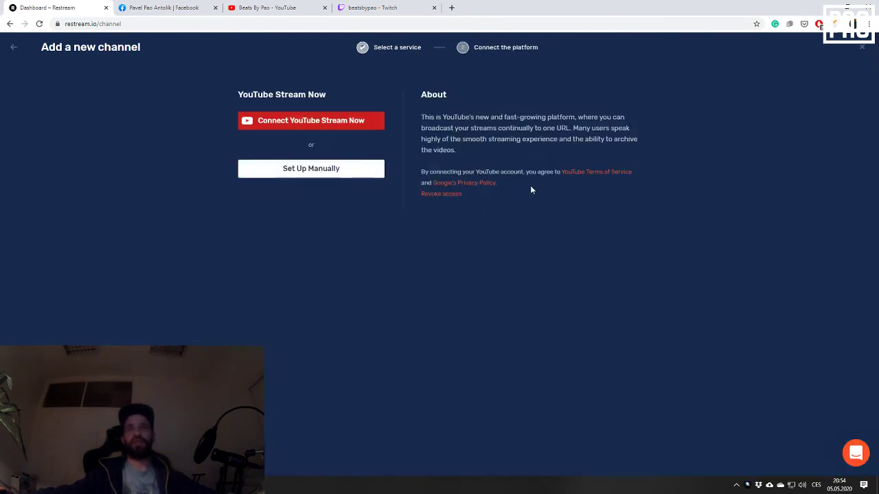
left_click(307, 122)
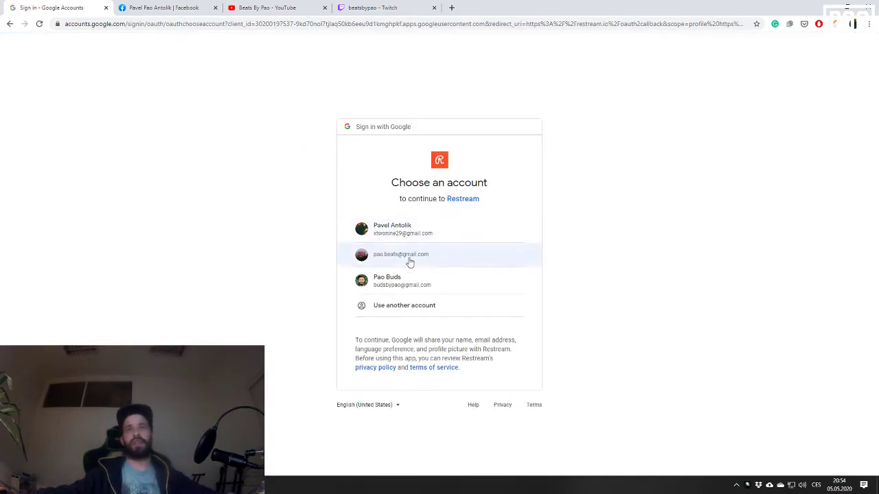
left_click(407, 260)
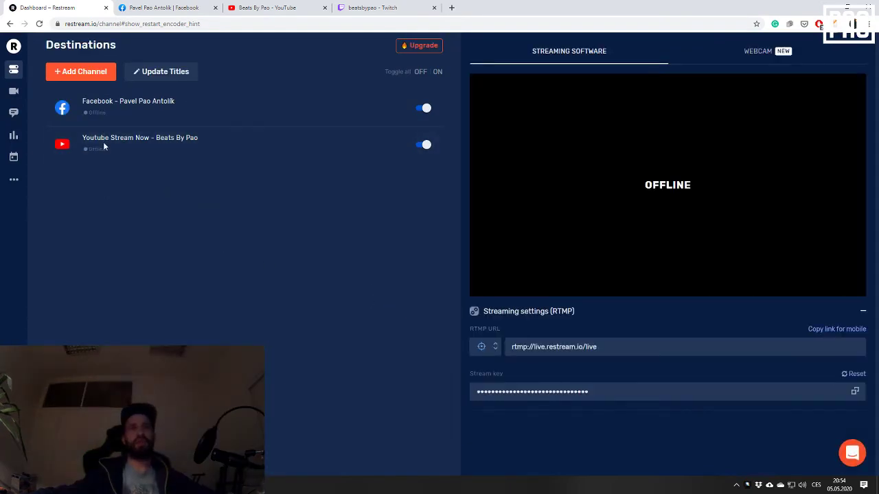
left_click(78, 73)
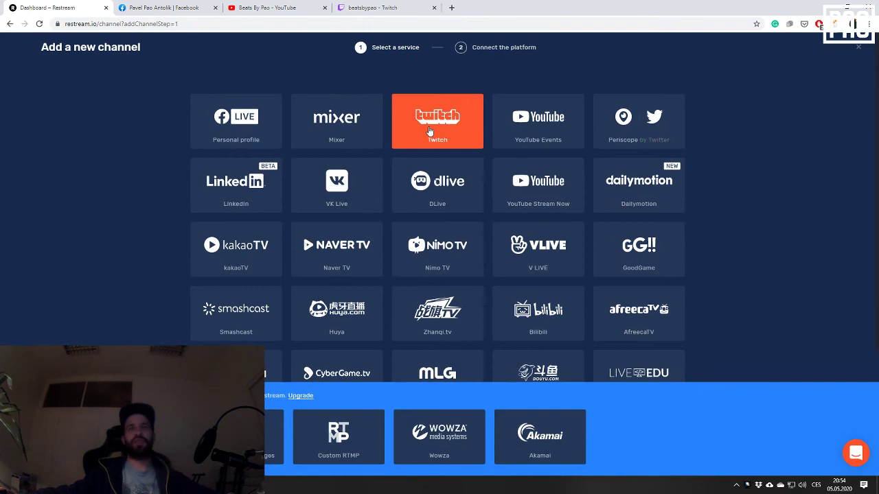
left_click(439, 144)
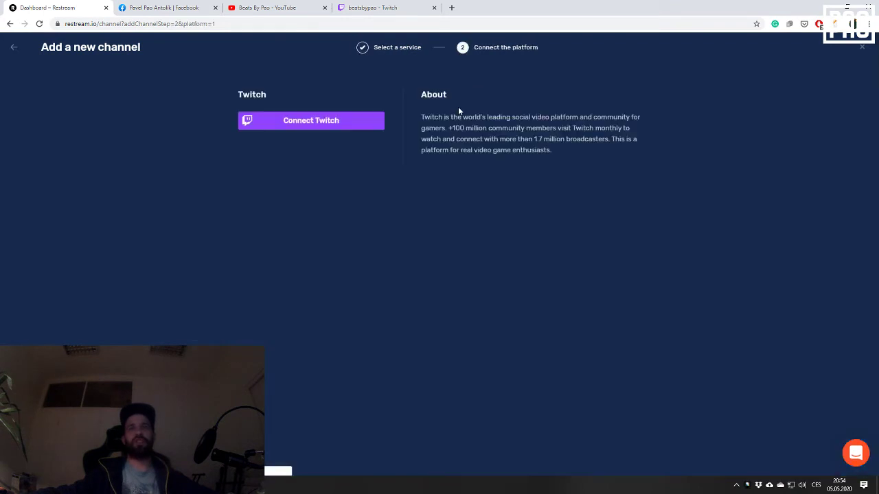
left_click(310, 132)
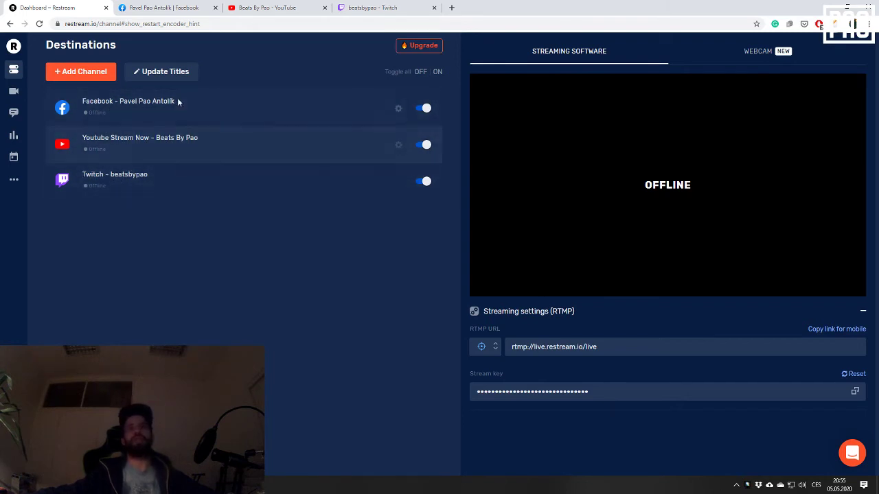
Step: Enter the stream title 'Restream.io Beats By Pao Test' on the Update Titles page
left_click(166, 73)
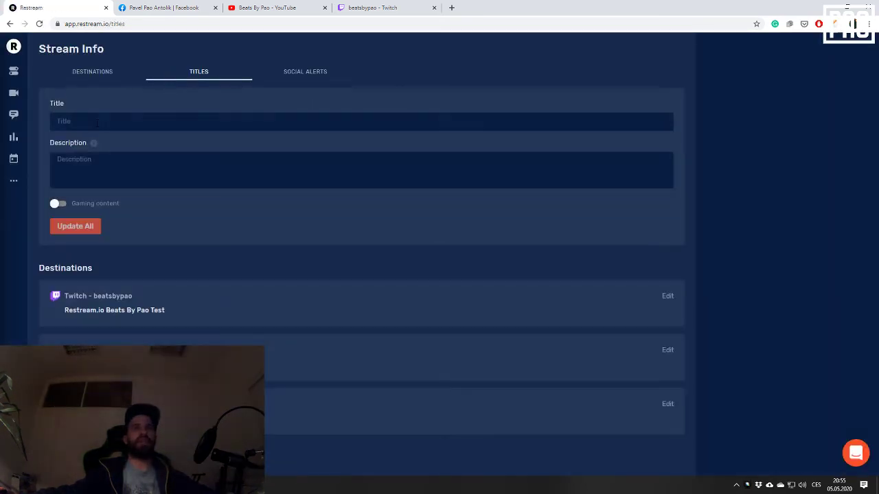
left_click(90, 122)
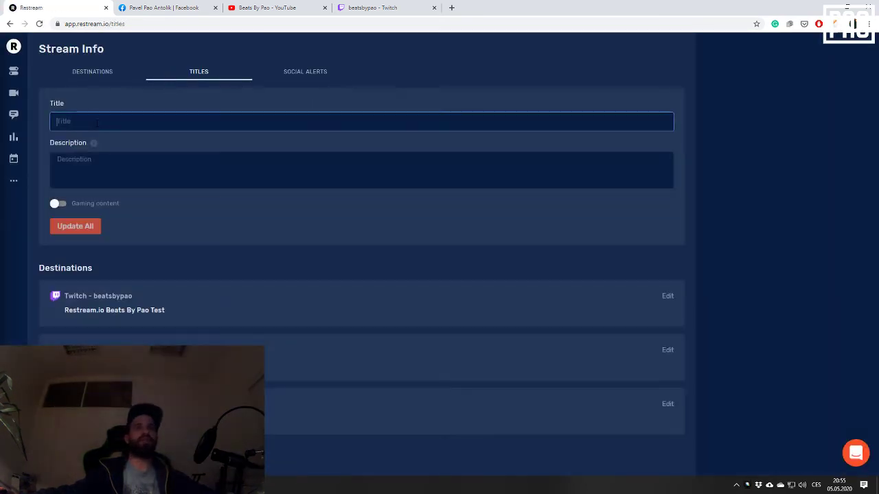
type("Restream")
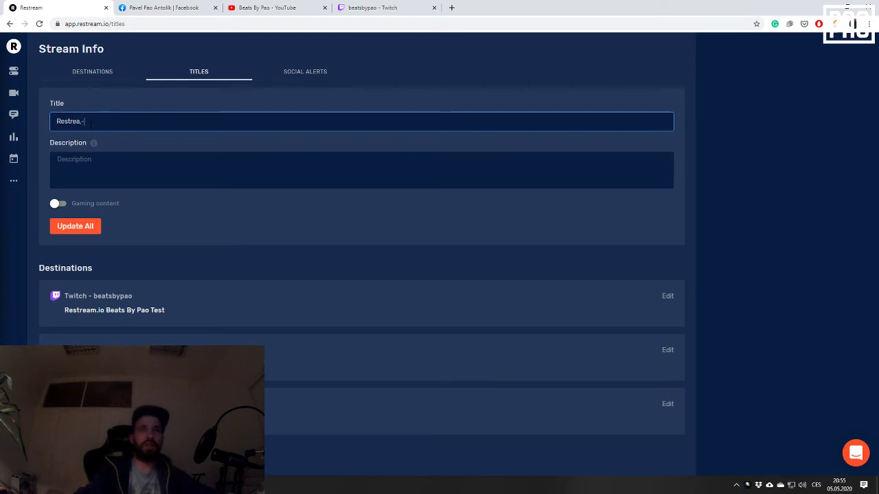
key("BackSpace")
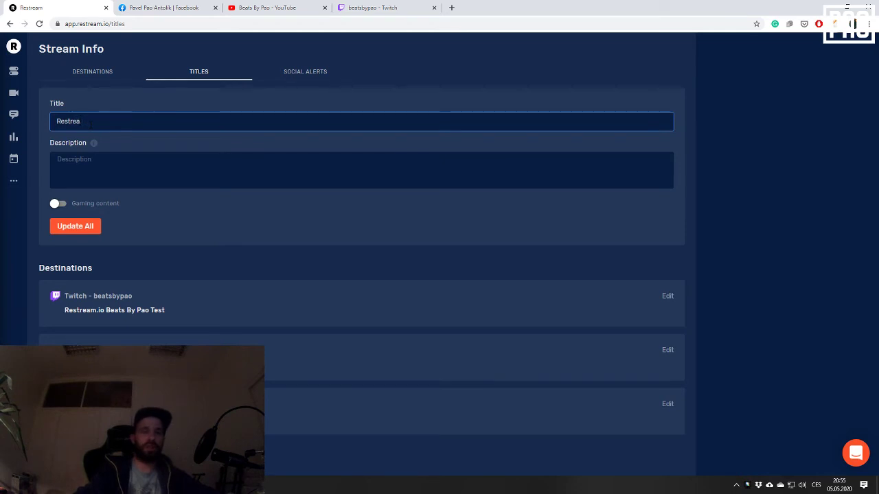
type("m.io")
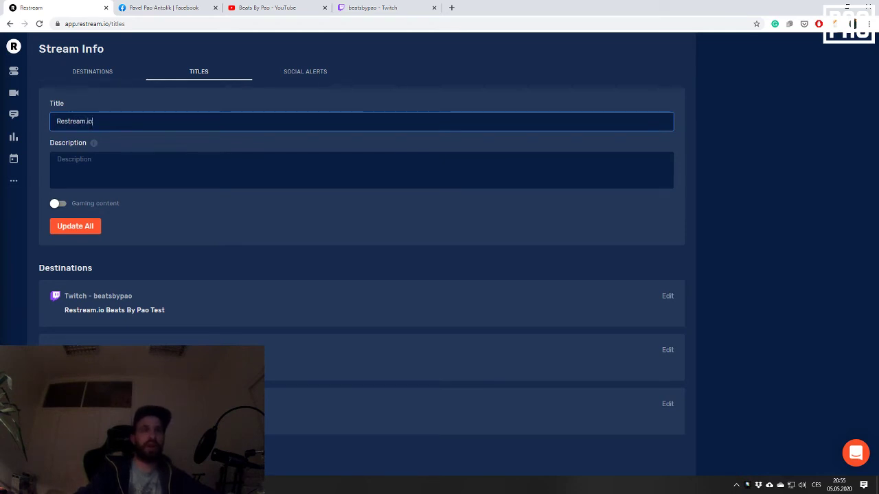
type(" Beats By Pao Test")
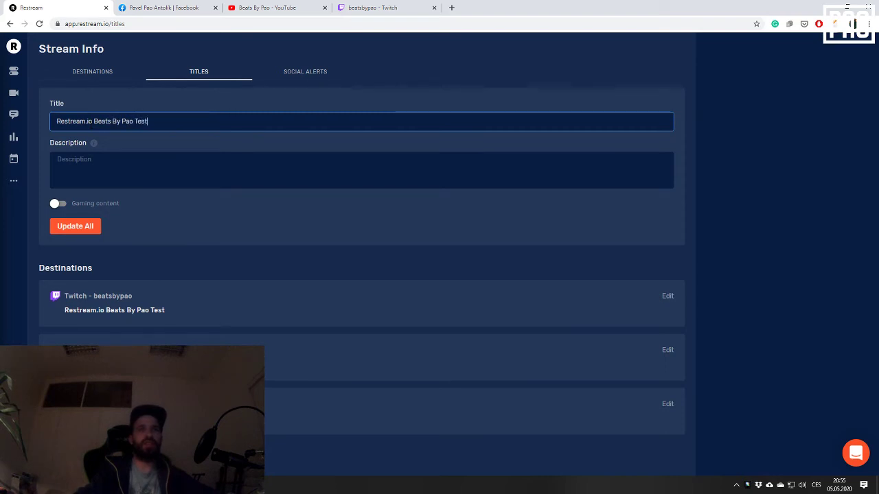
key("Tab")
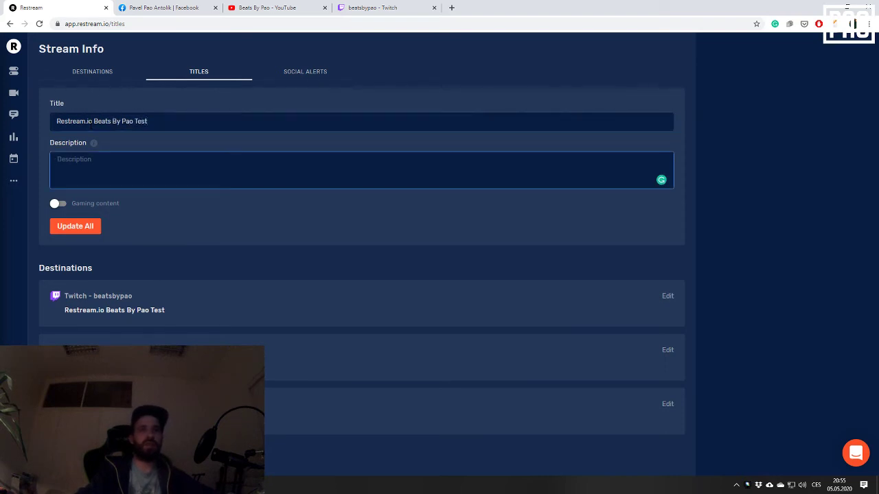
Step: Add description 'Just trying it out on all three channels' and apply it to all channels
type("Just trying it out")
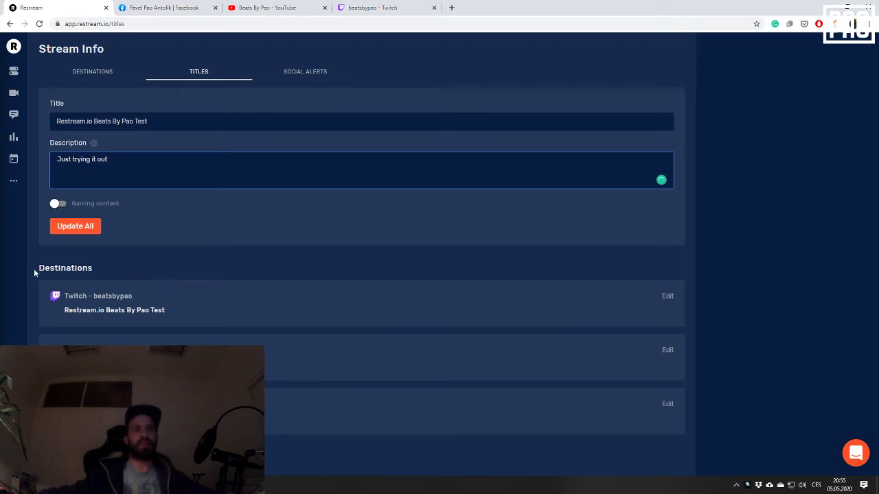
left_click_drag(39, 272, 113, 271)
left_click(114, 271)
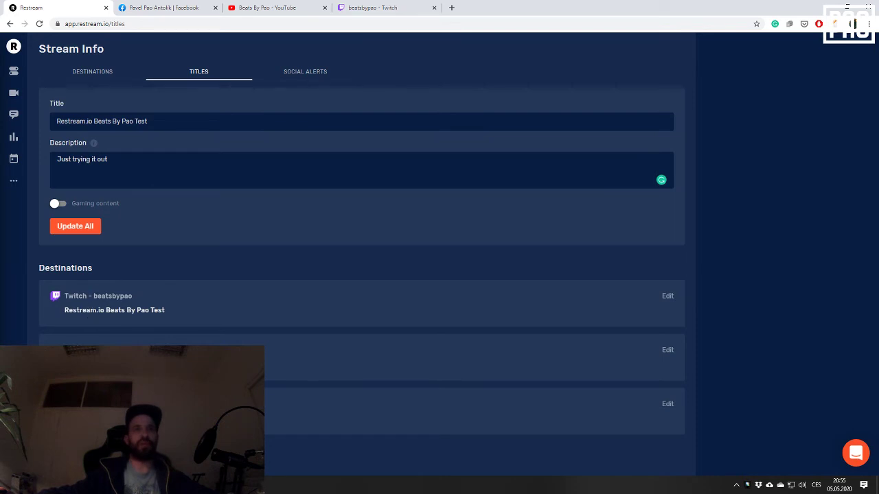
left_click(75, 228)
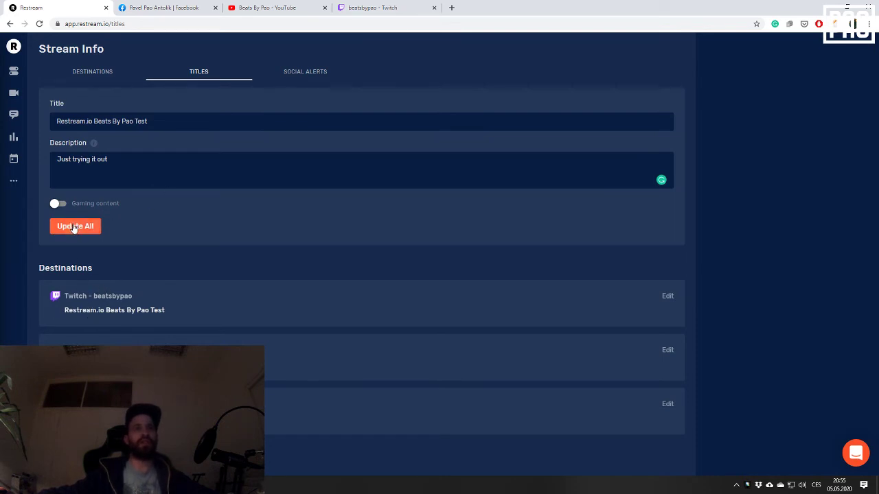
left_click(74, 228)
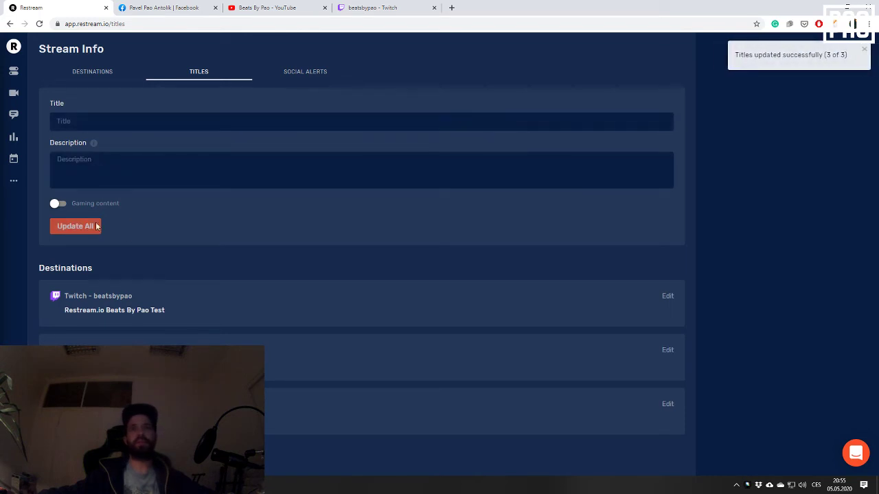
left_click(91, 72)
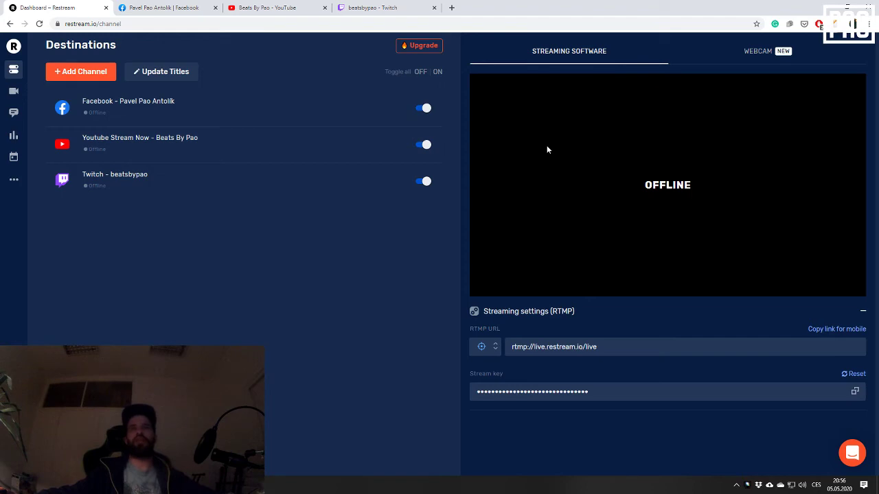
Step: Drag the OBS Studio window over the Restream destinations dashboard
left_click_drag(215, 39, 405, 62)
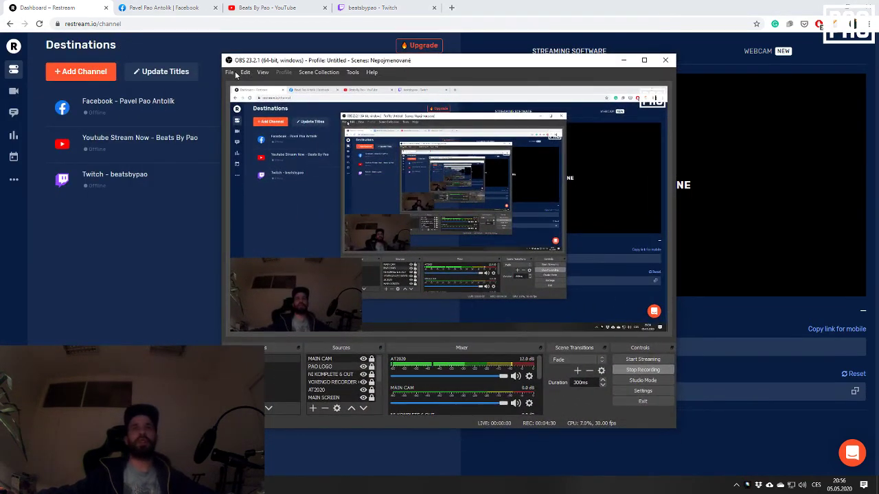
Step: In OBS stream settings, keep Restream.io - RTMP as the service and dismiss the login prompt
left_click(230, 73)
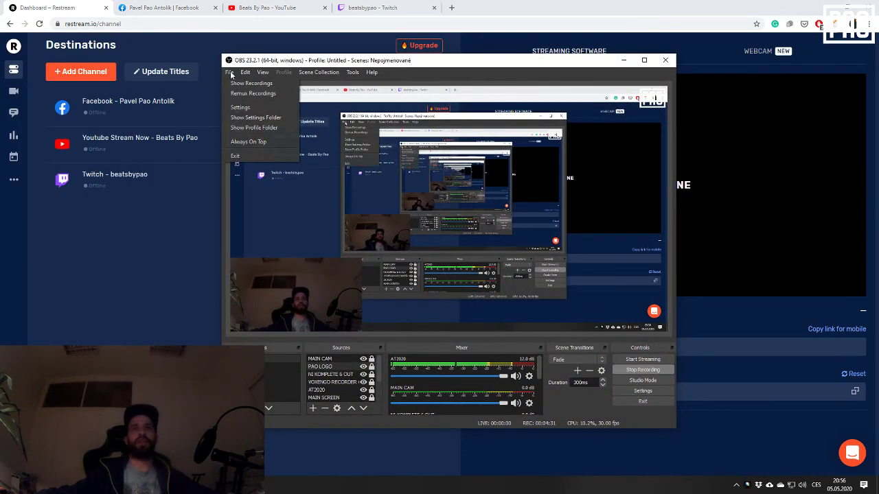
left_click(236, 109)
left_click(249, 120)
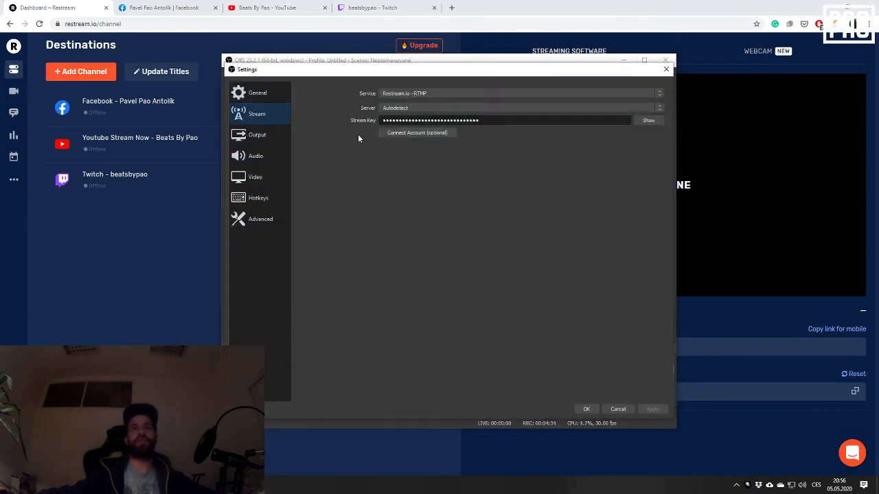
left_click(418, 96)
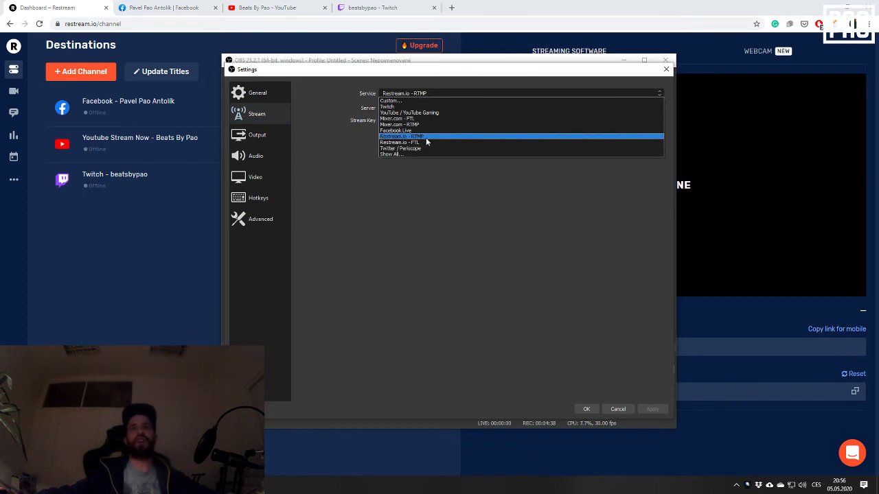
left_click(435, 137)
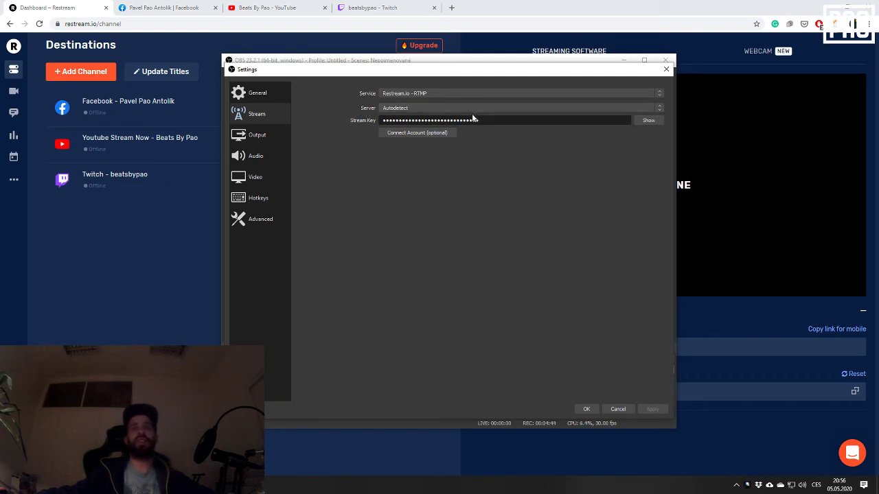
left_click(413, 134)
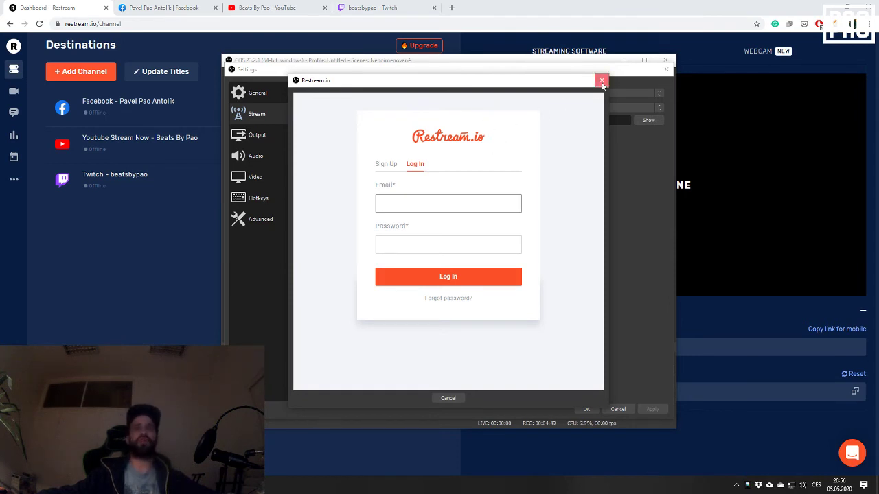
left_click(602, 81)
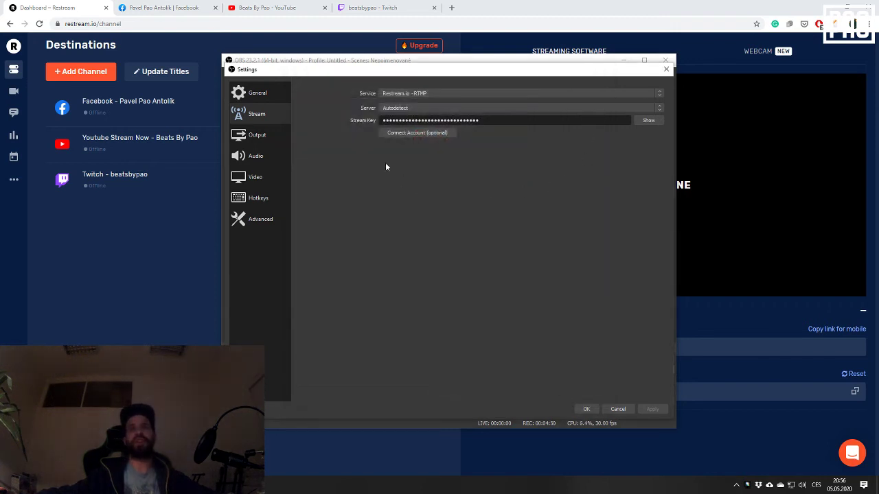
Step: Paste Restream's stream key into OBS, replacing the old key, and save the settings
left_click(717, 396)
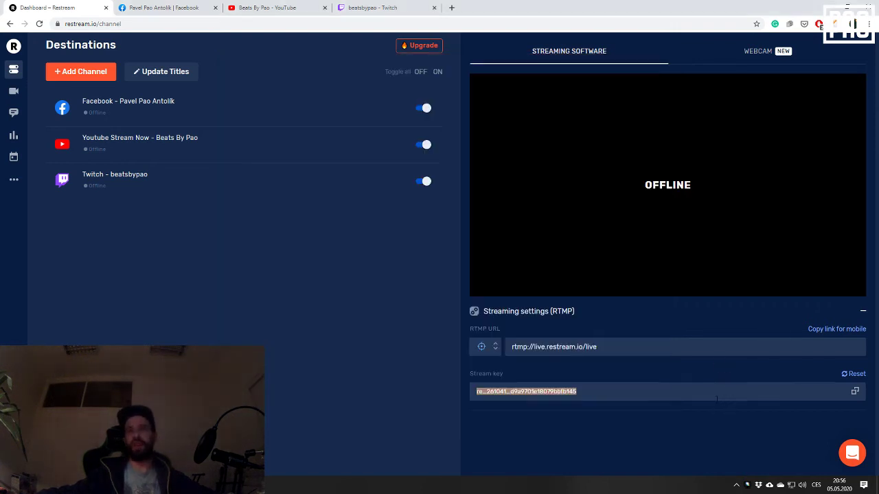
key("alt+Tab")
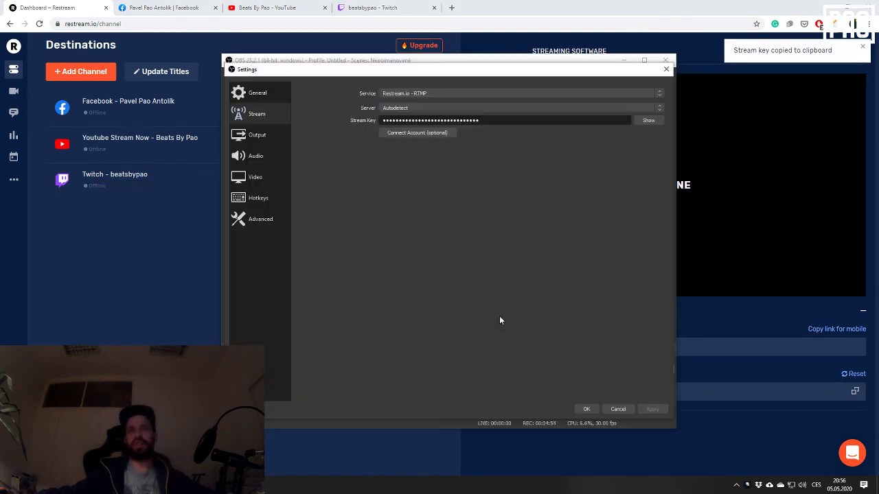
key("ctrl+a")
key("ctrl+v")
left_click(649, 410)
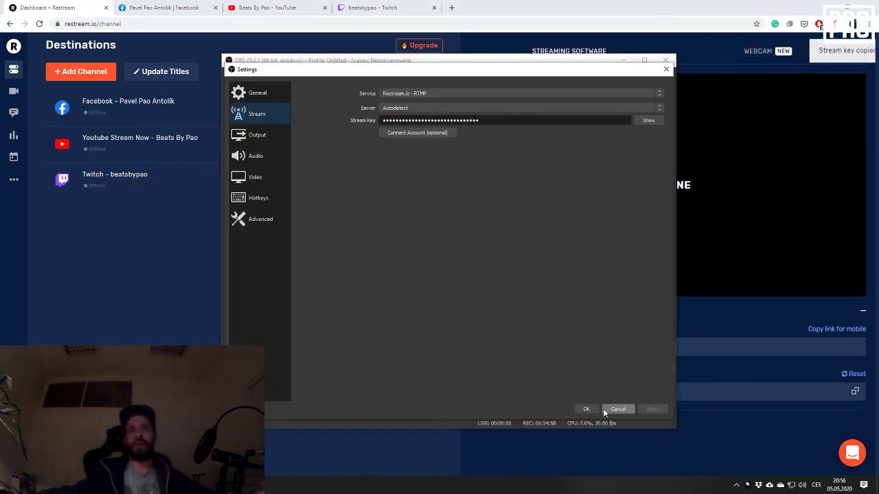
left_click(587, 409)
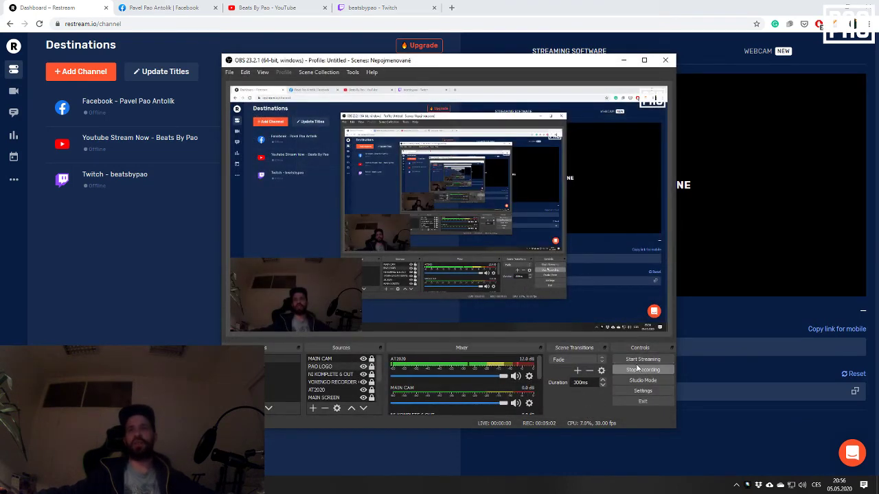
Step: Minimize OBS to check the three Restream destinations, then restore it centred on screen
left_click_drag(512, 63, 131, 80)
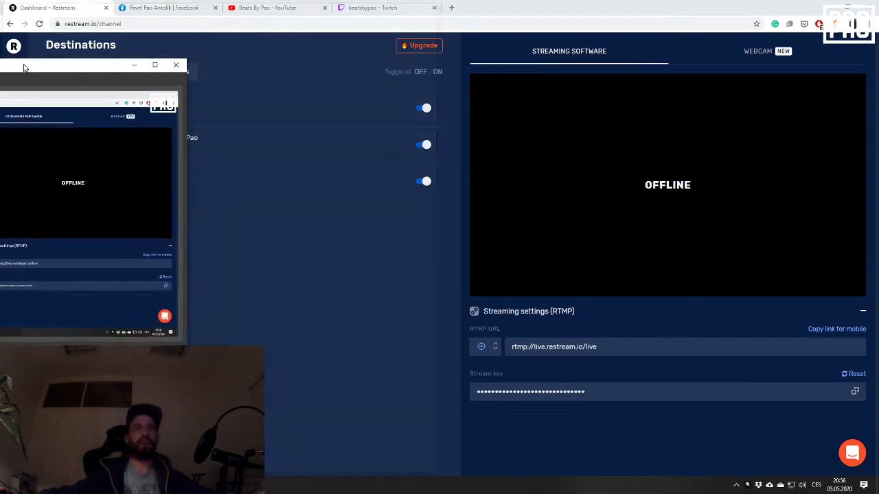
left_click(179, 75)
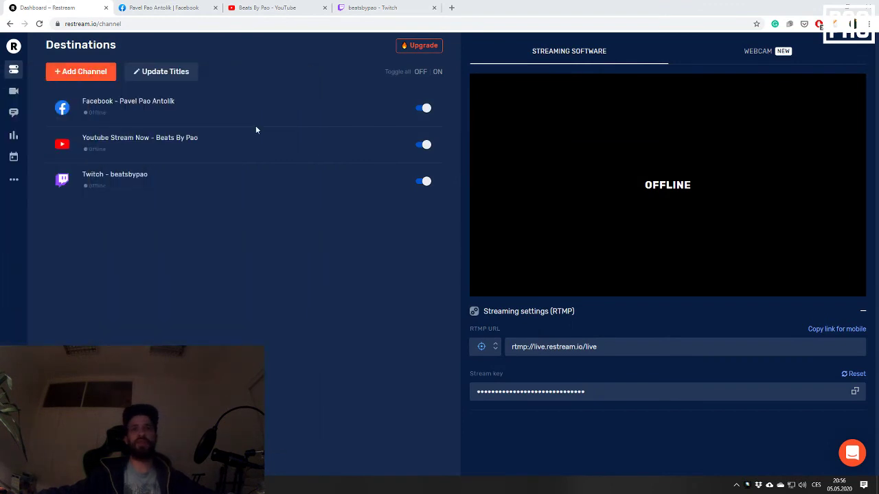
mouse_move(206, 144)
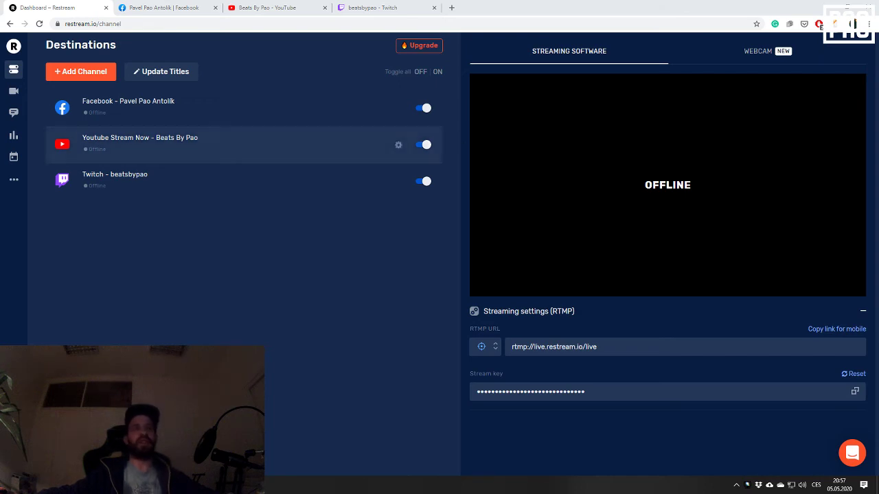
left_click(105, 484)
left_click_drag(247, 79, 534, 75)
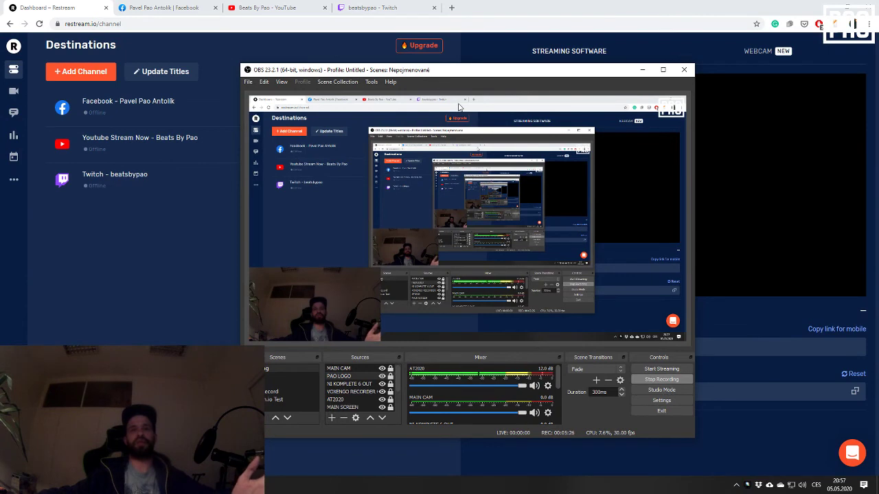
Step: Start streaming from OBS, then reload the Twitch channel page to see the live broadcast
left_click(676, 370)
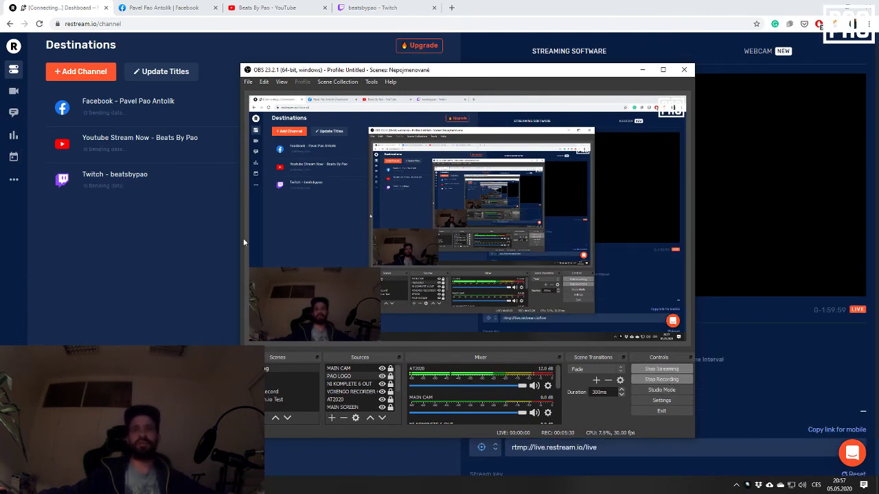
left_click(509, 5)
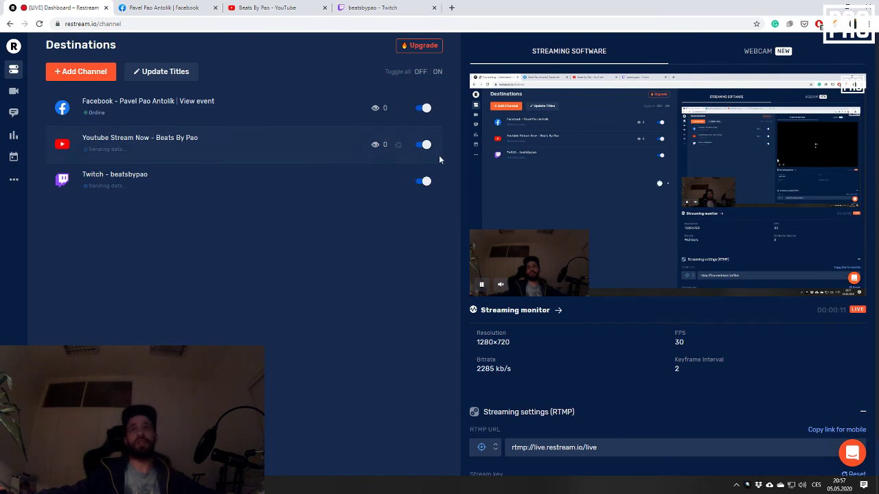
left_click(374, 8)
key("F5")
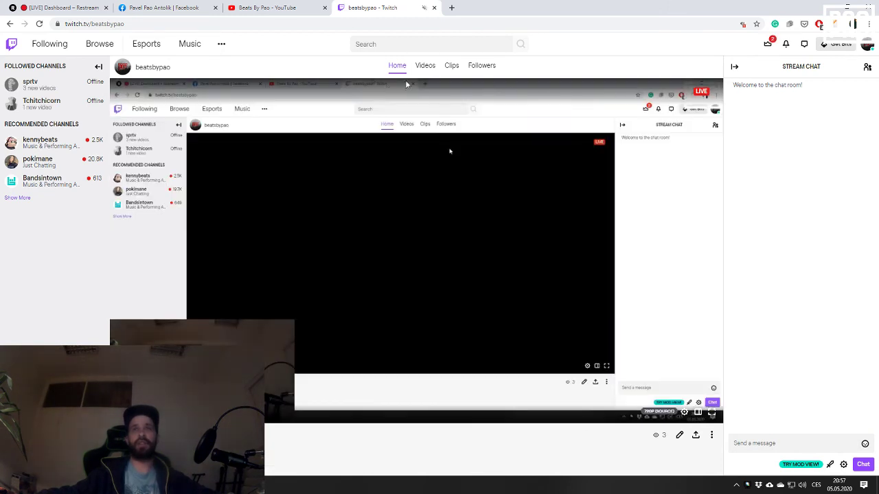
Step: Reload the Beats By Pao YouTube channel page to find the Restream.io broadcast
left_click(268, 8)
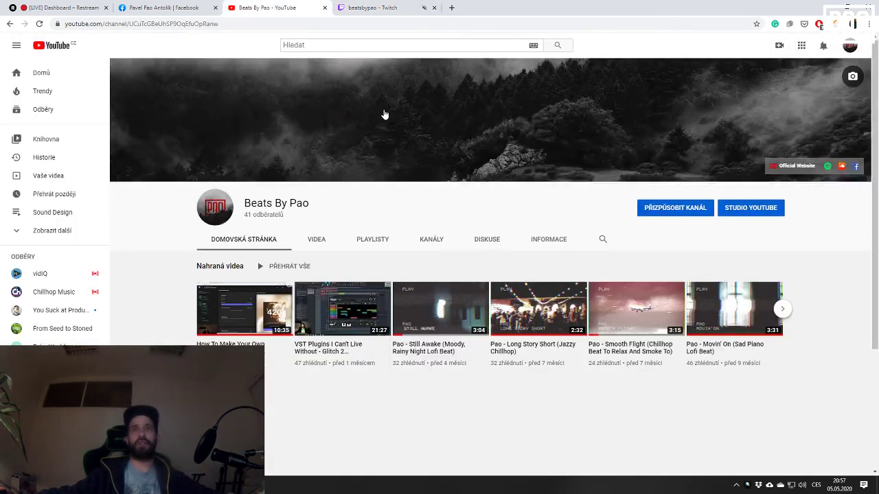
key("F5")
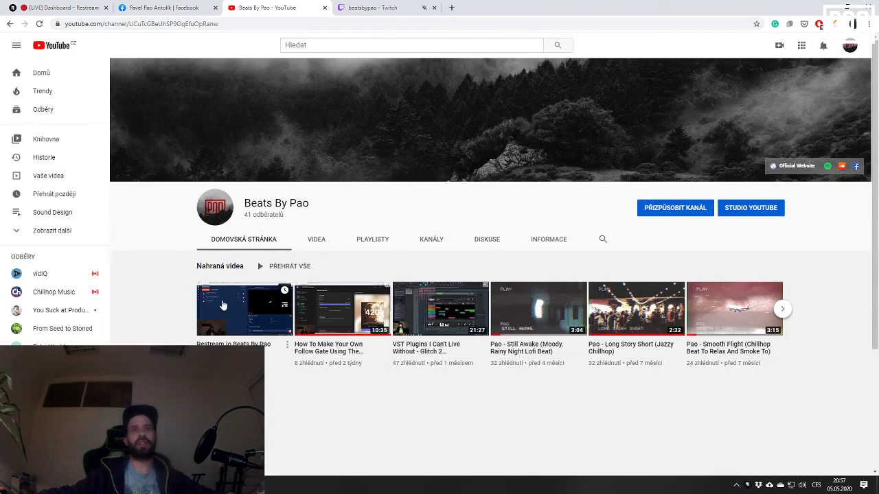
Step: Delete the 'Restream.io Beats By Pao Test' live post from the Facebook profile timeline
left_click(202, 7)
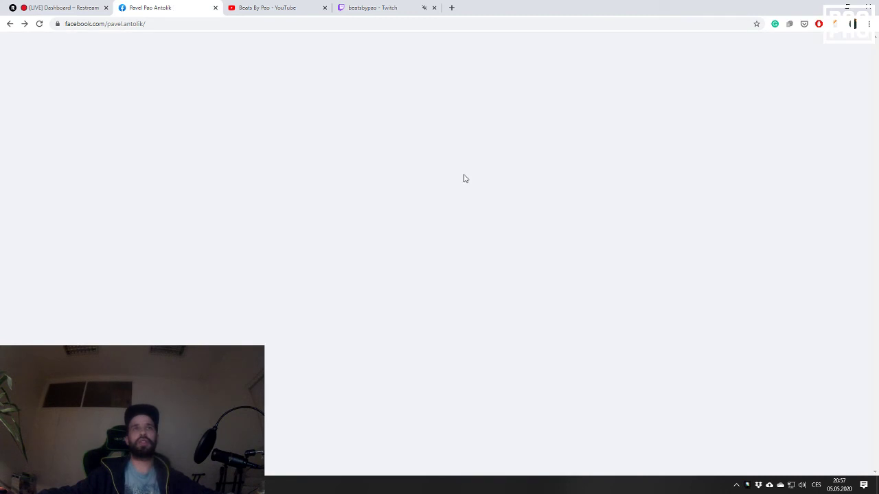
scroll(467, 199, "down", 2)
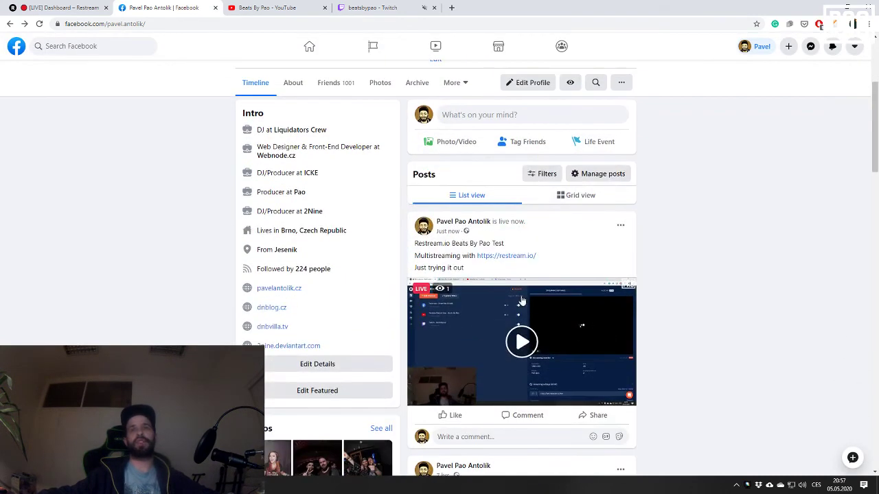
left_click(620, 226)
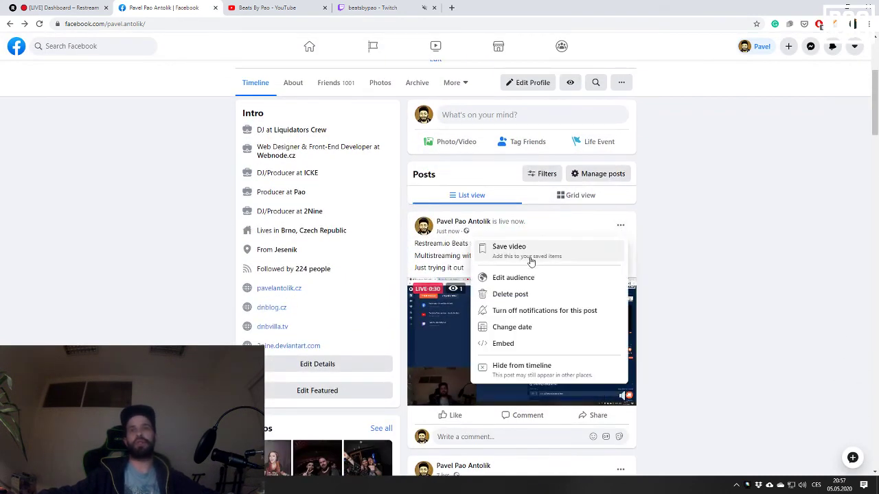
left_click(514, 295)
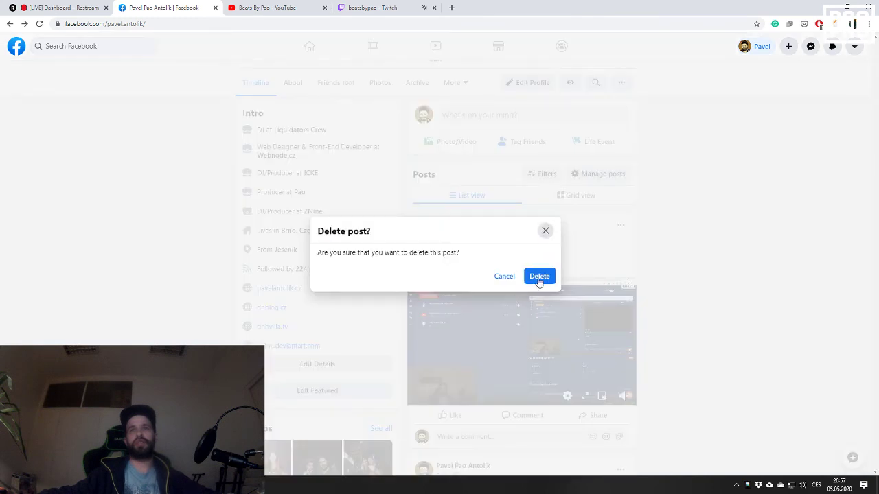
left_click(539, 280)
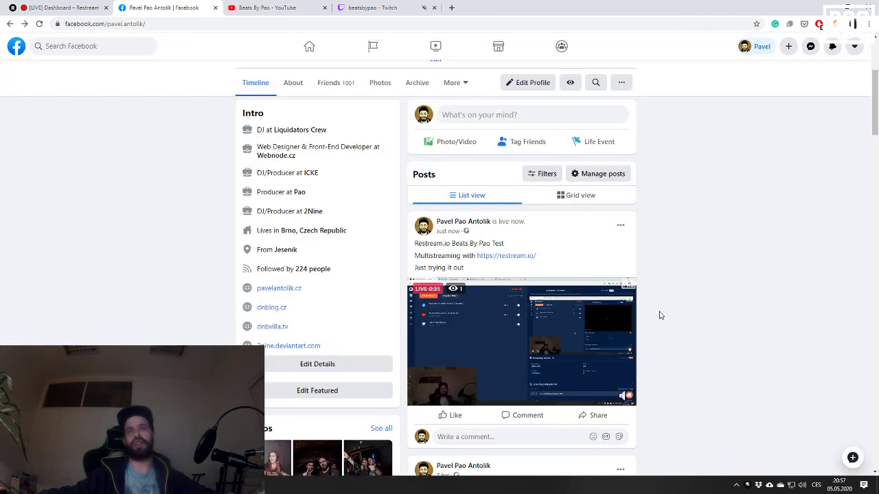
scroll(583, 316, "up", 3)
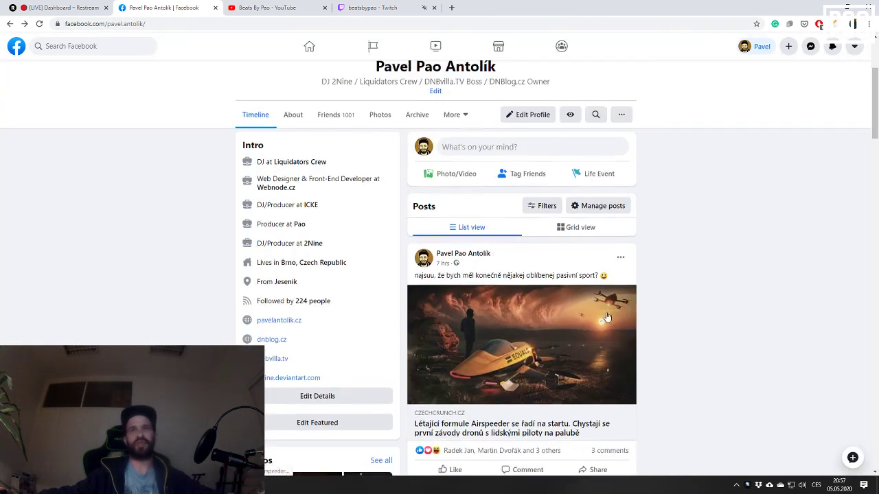
Step: Stop streaming in OBS Studio so Facebook, YouTube and Twitch show offline on Restream
left_click(58, 8)
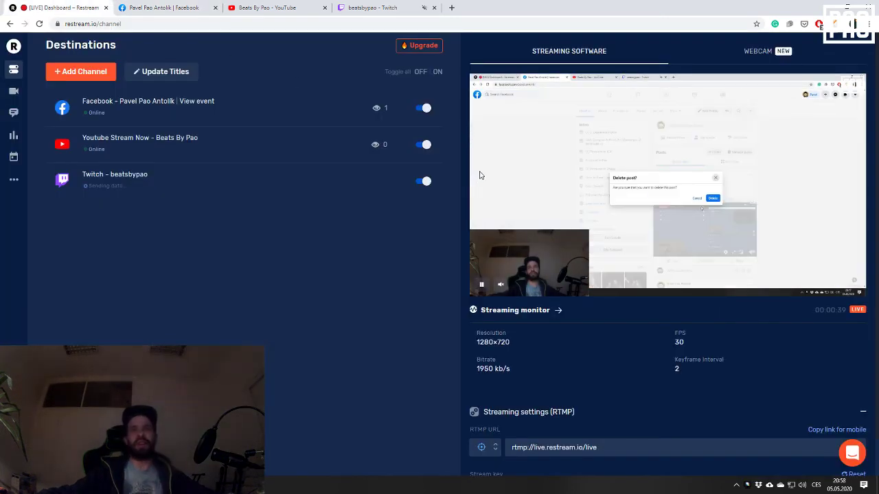
key("alt+Tab")
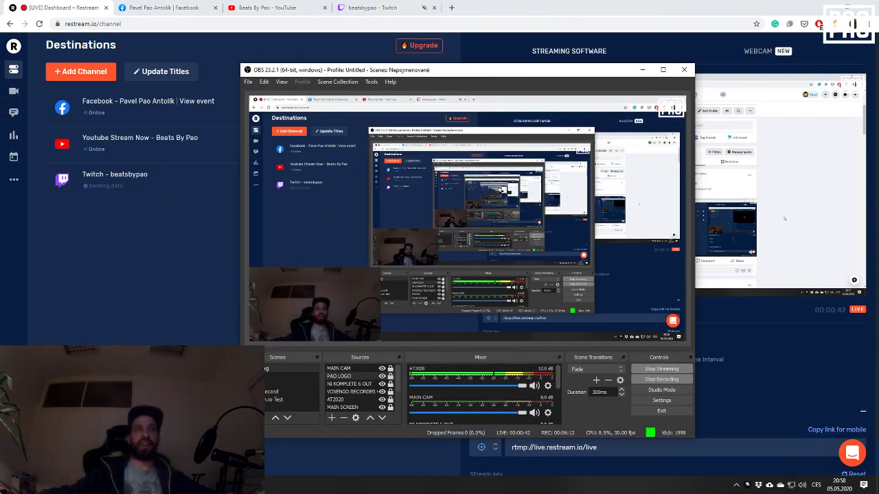
left_click(657, 369)
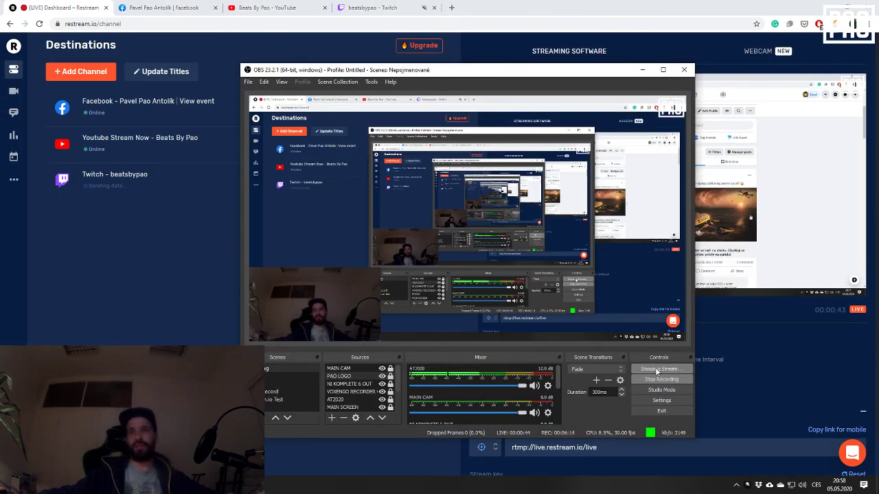
left_click(143, 326)
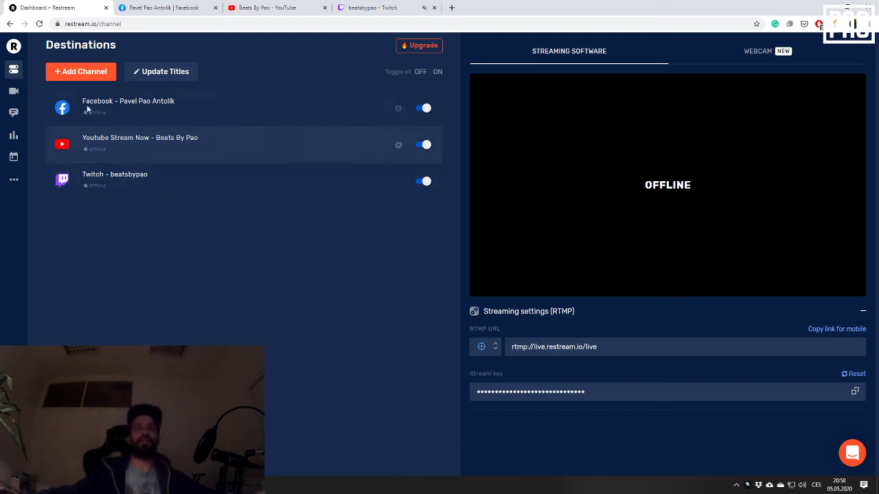
left_click(111, 77)
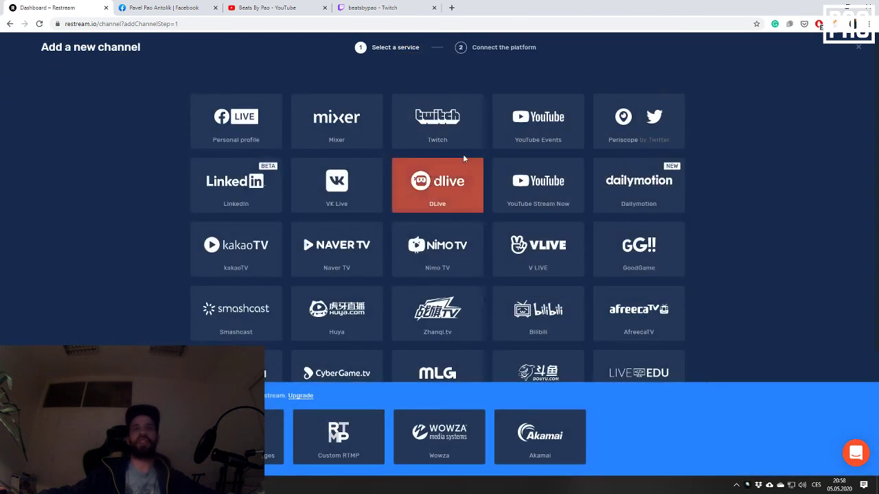
scroll(462, 153, "down", 3)
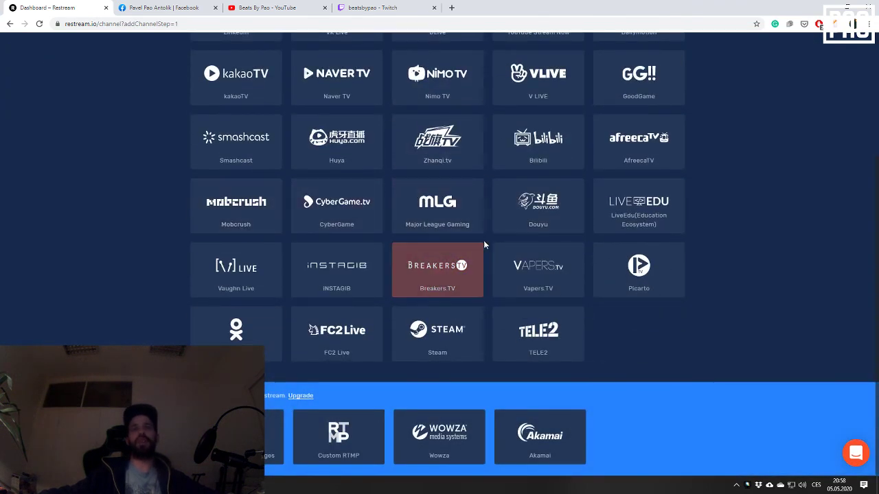
scroll(474, 242, "up", 3)
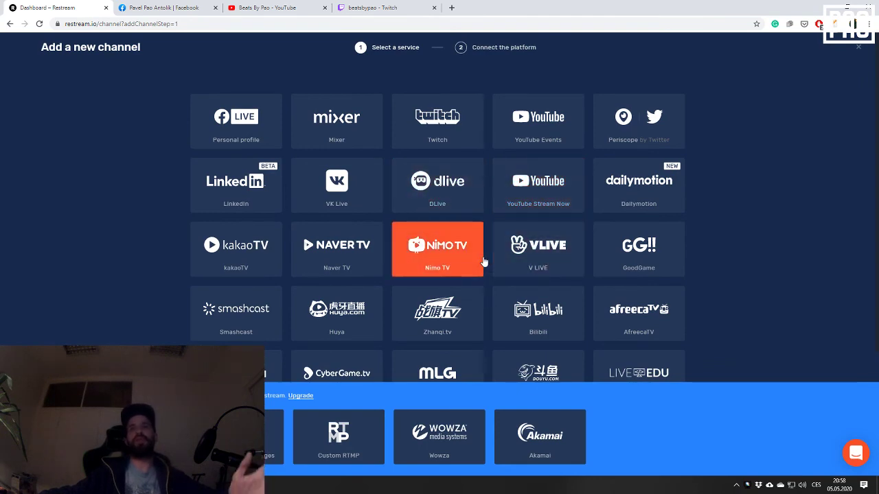
left_click(857, 48)
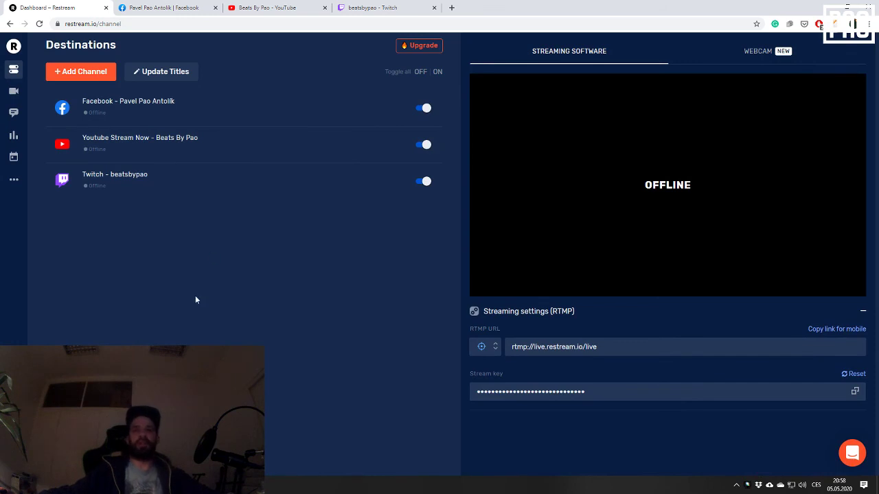